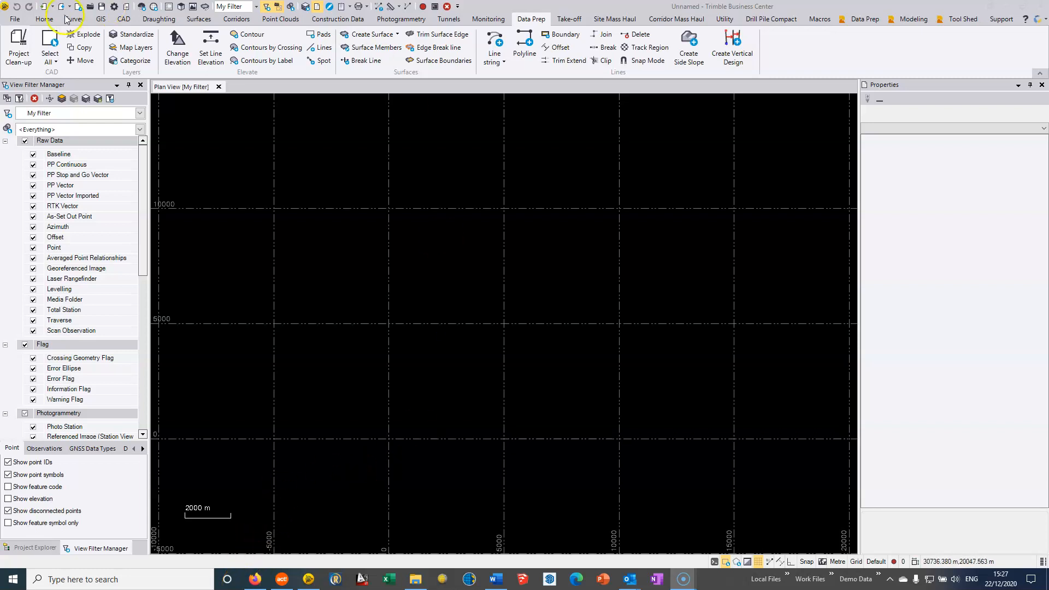
Create a new project from the SSS Groundworks template.
click(15, 19)
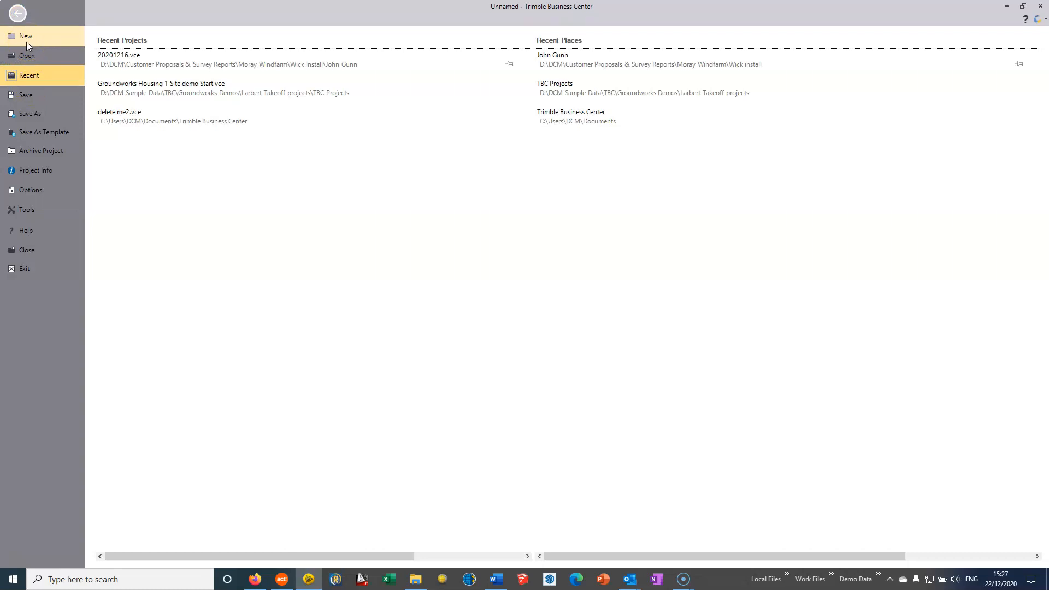
click(27, 38)
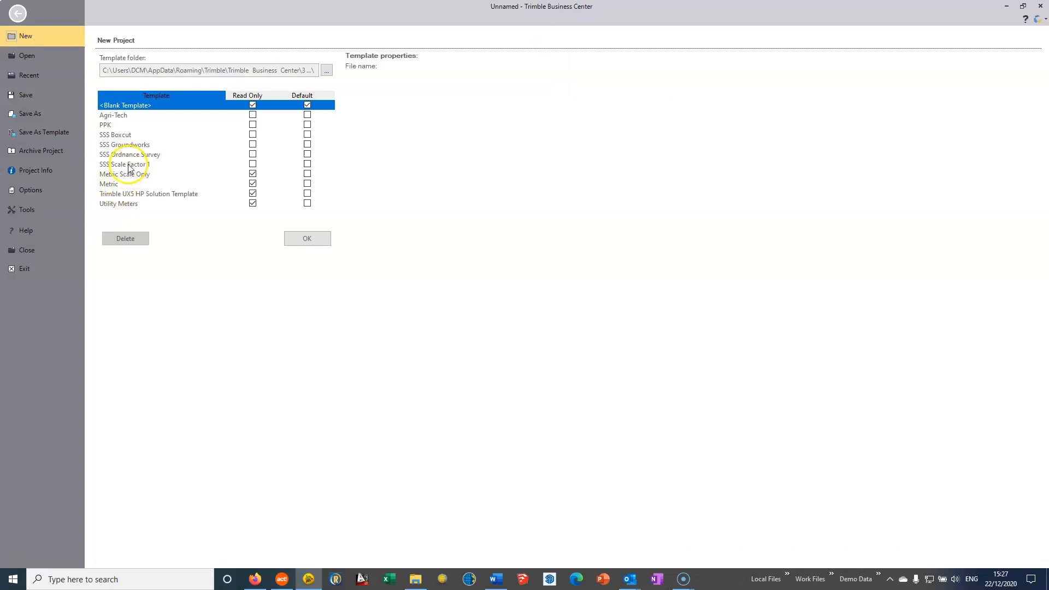
click(126, 144)
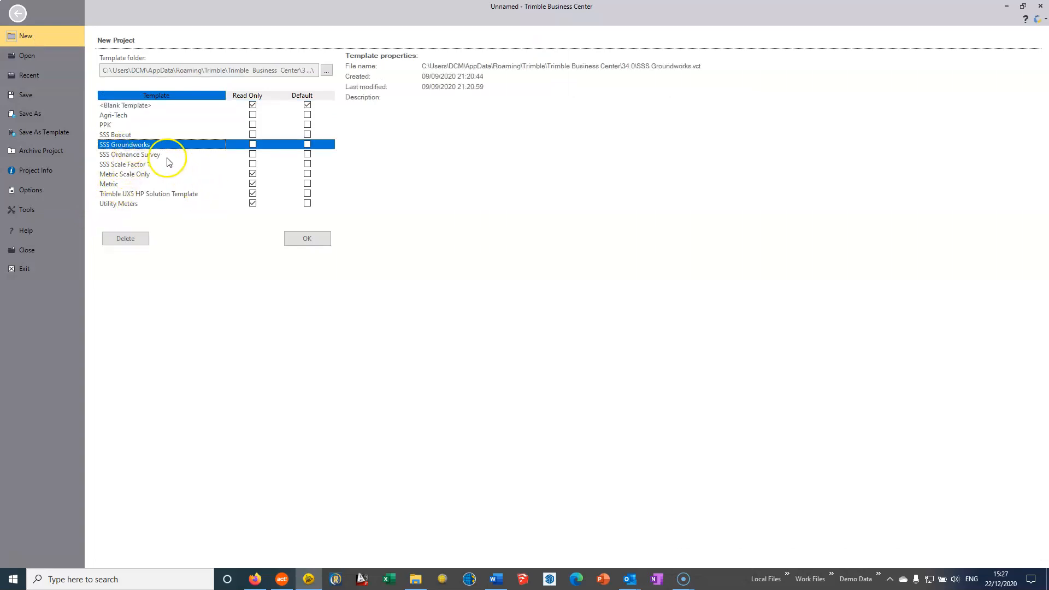
click(317, 239)
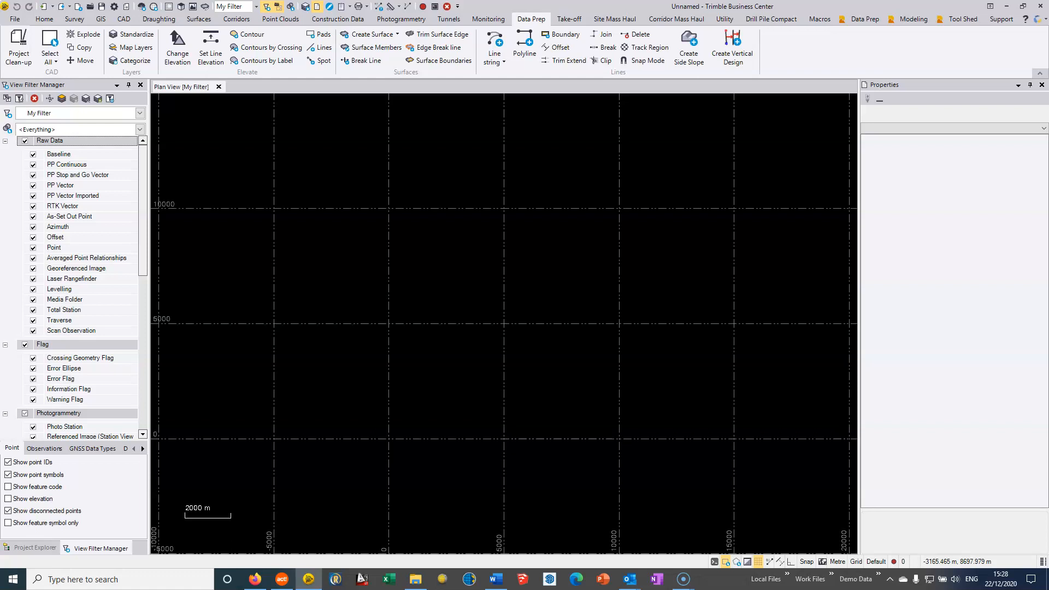
middle_drag(493, 345, 482, 289)
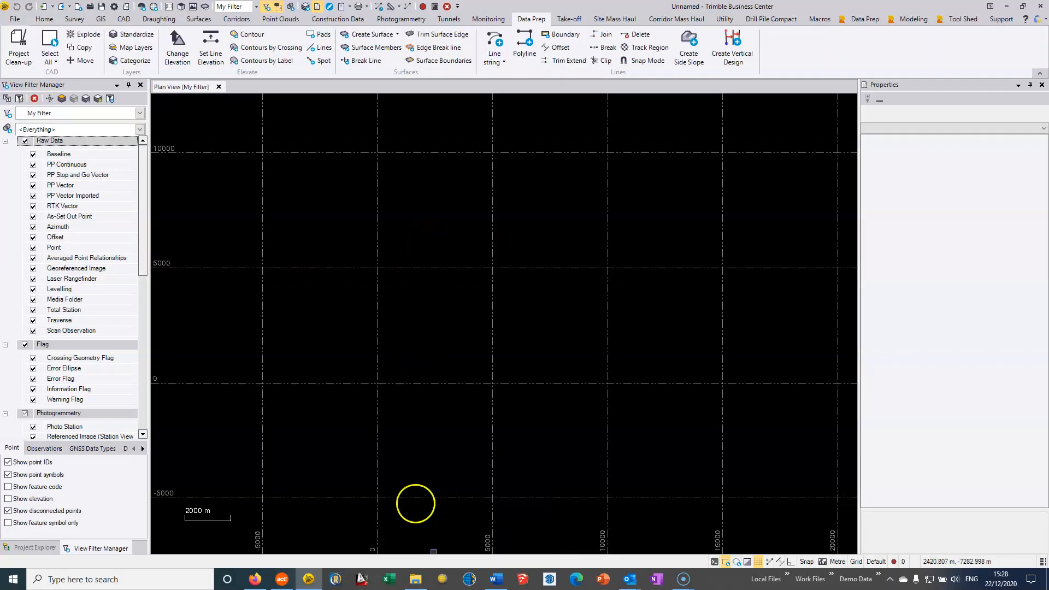
Import OGL 2d.dwg from the Larbert Subset folder in File Explorer into the project's plan view.
click(415, 578)
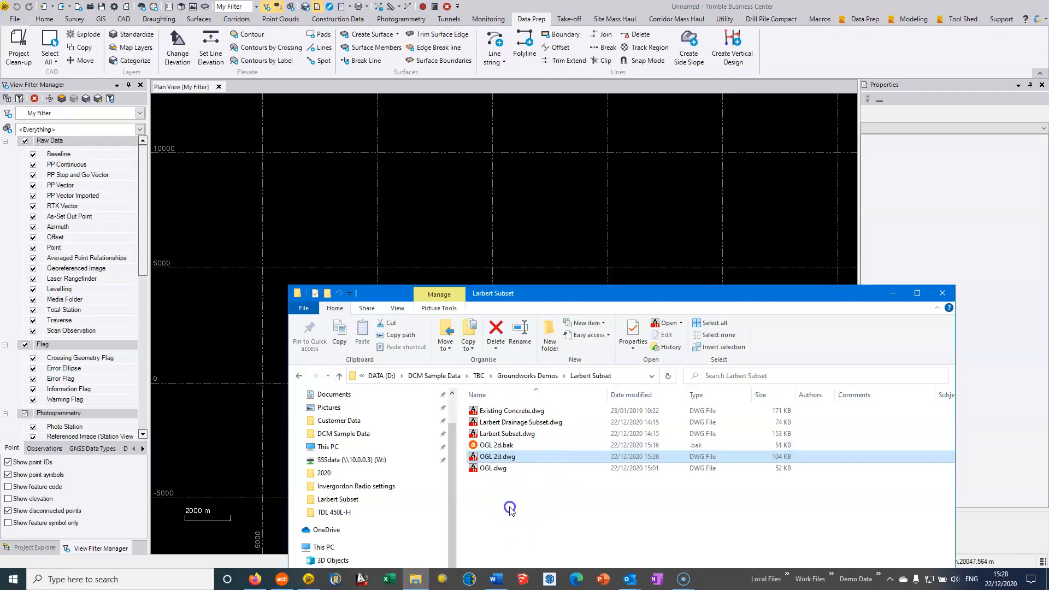
drag(560, 457, 587, 229)
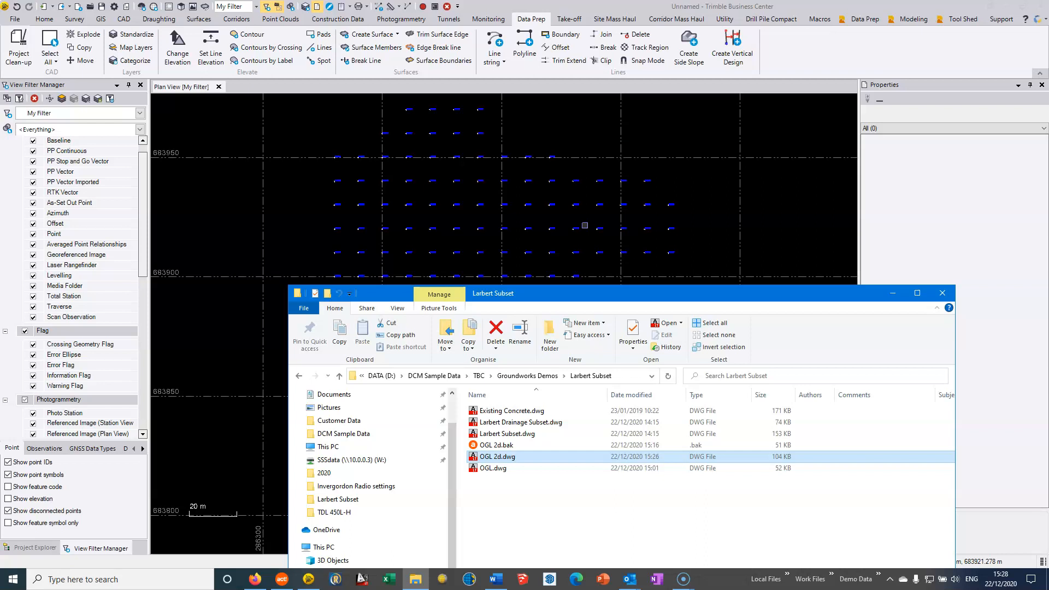
click(296, 232)
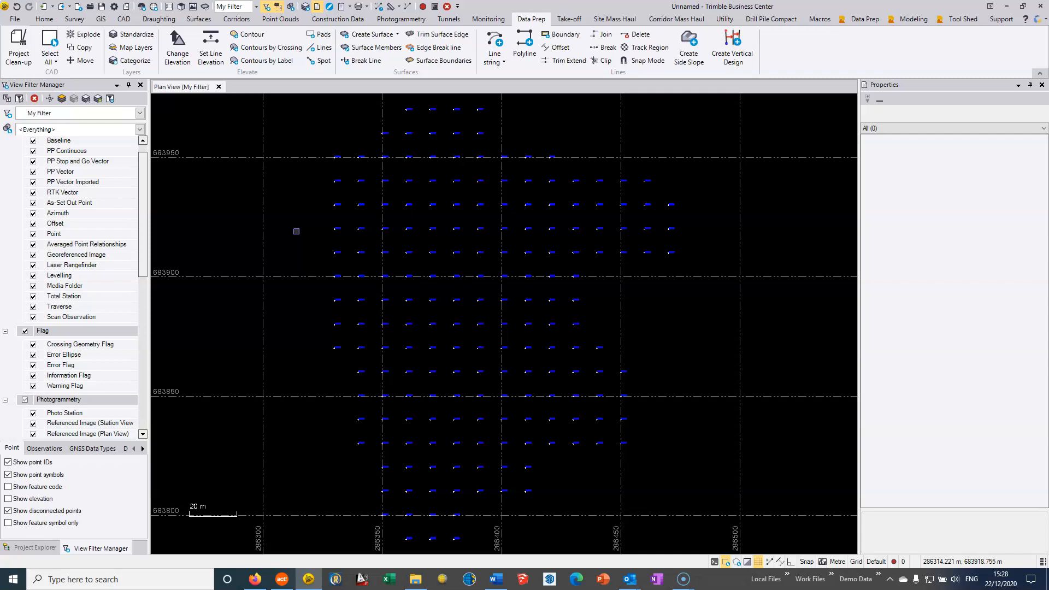
click(294, 233)
click(319, 364)
Examine the imported spot level labels and crosses up close in plan and from the side in a 3D view.
scroll(329, 359, down, 1)
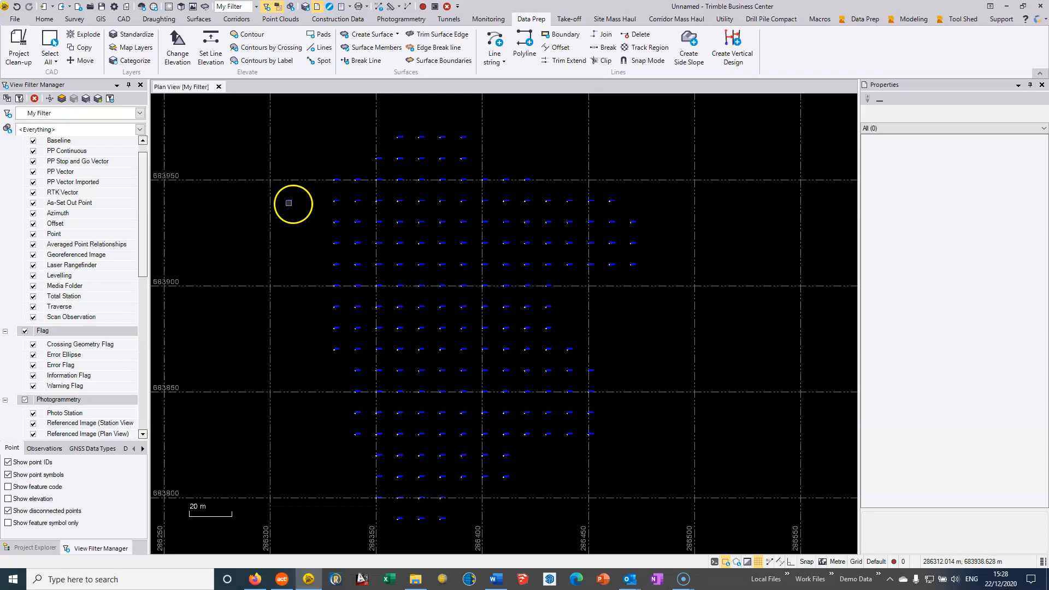
scroll(372, 182, up, 10)
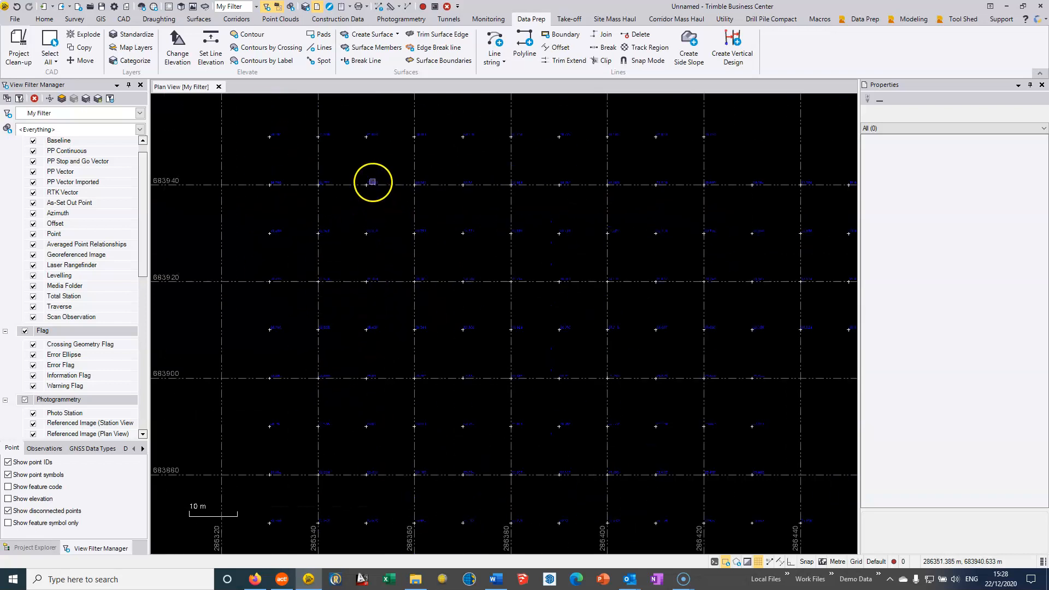
middle_drag(366, 185, 574, 278)
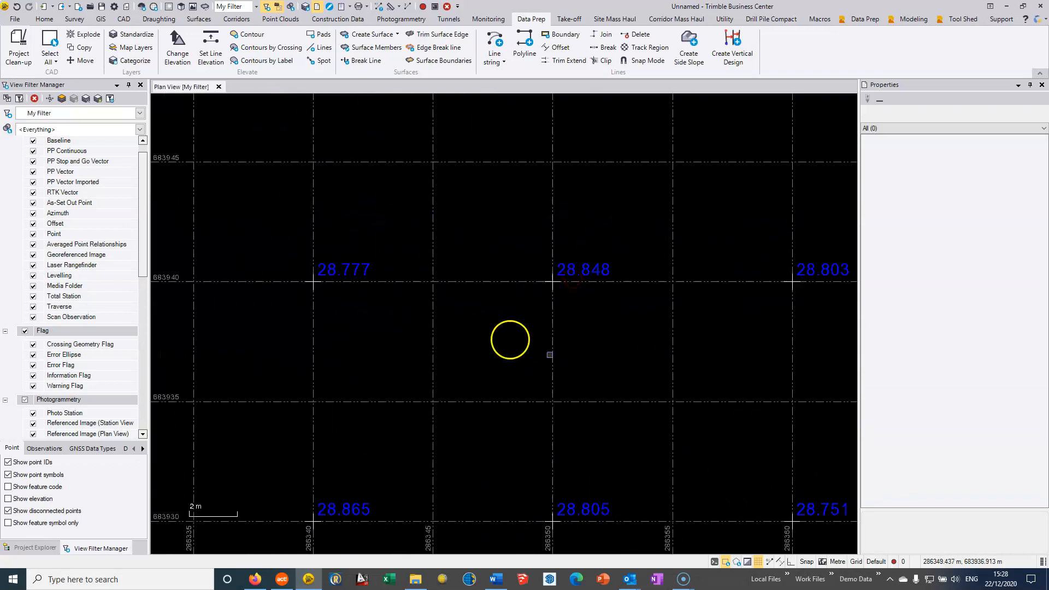
scroll(561, 279, down, 5)
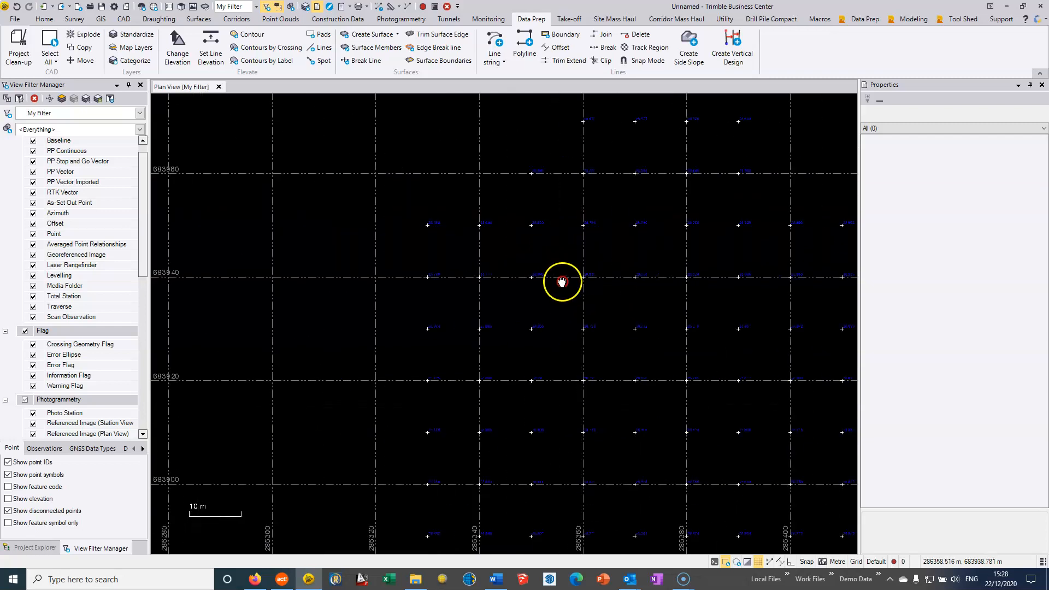
scroll(568, 279, up, 5)
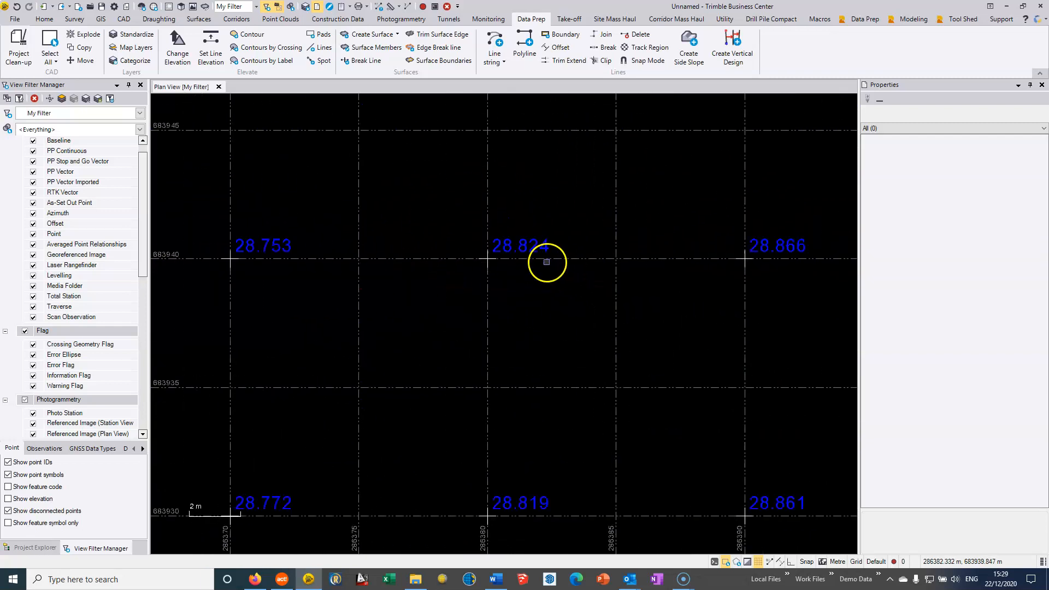
click(181, 6)
drag(462, 340, 461, 217)
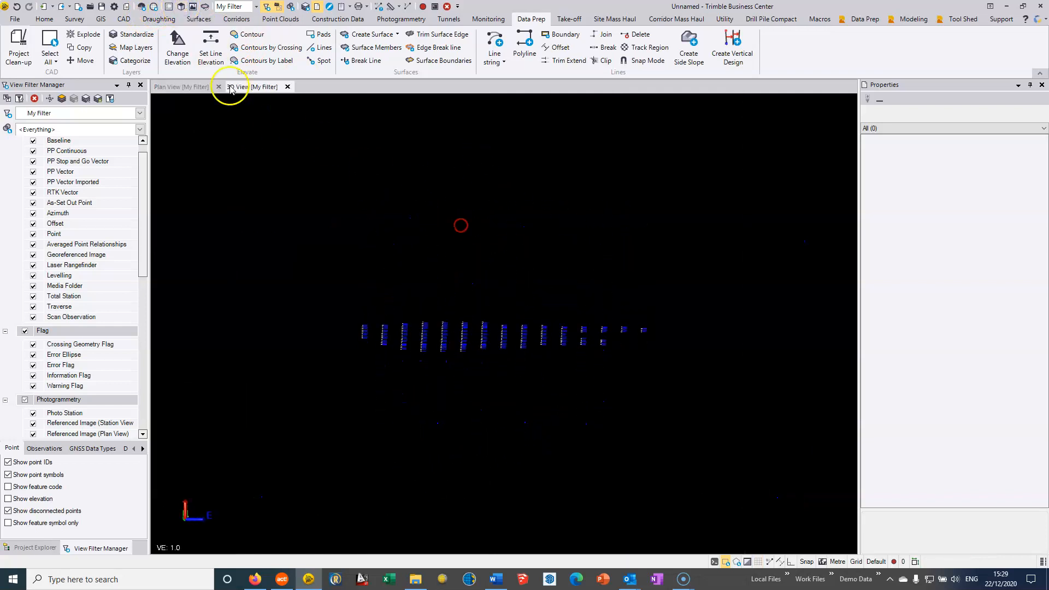
In the plan view, inspect the properties of the 28.824 level text and of the two lines forming its cross.
click(169, 87)
click(540, 246)
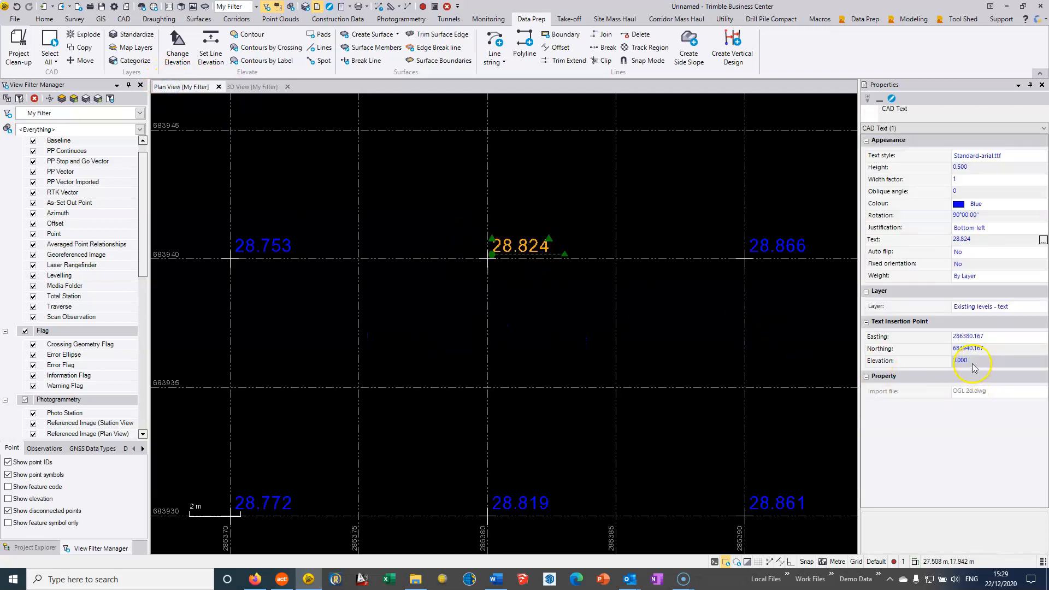
click(499, 276)
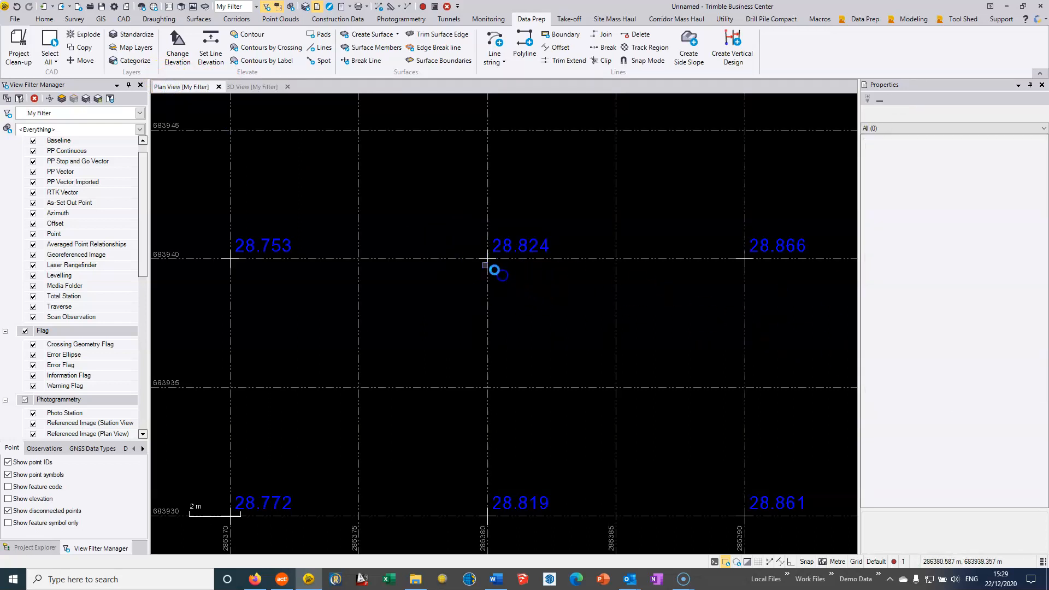
click(489, 265)
scroll(488, 266, up, 5)
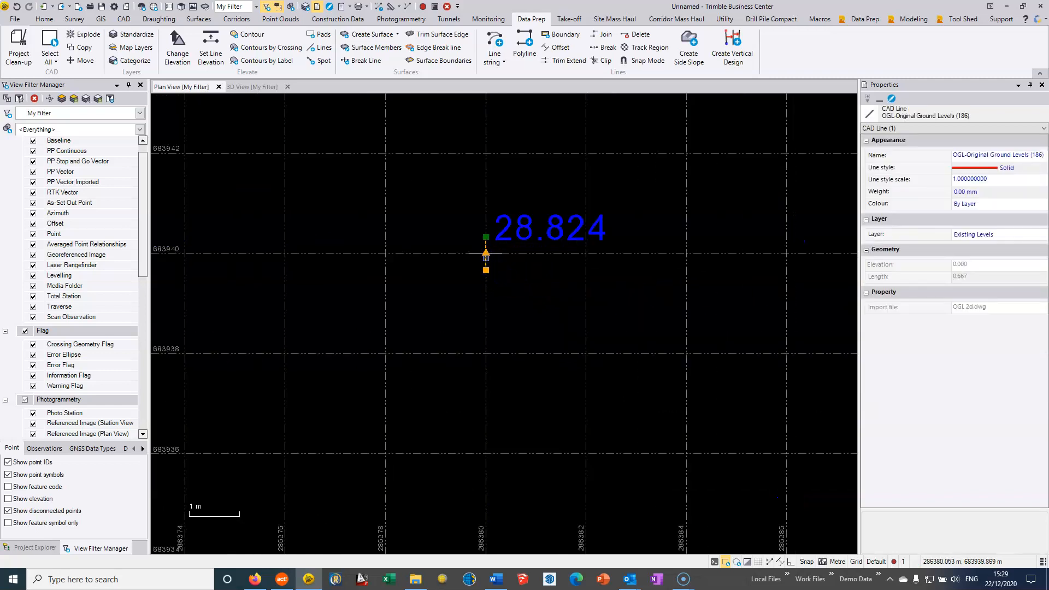
click(476, 267)
click(468, 249)
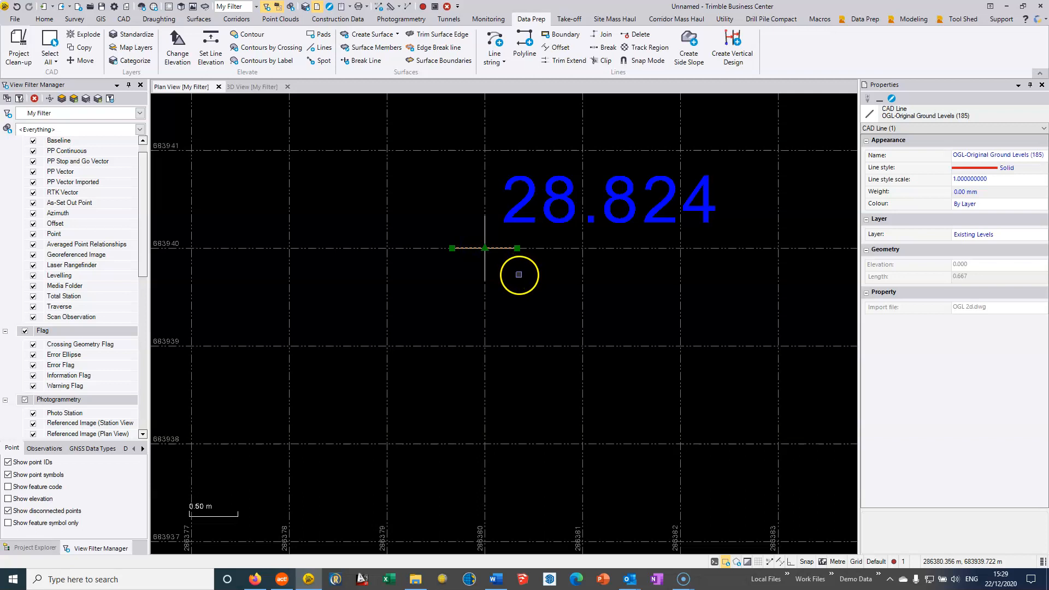
click(519, 275)
click(492, 248)
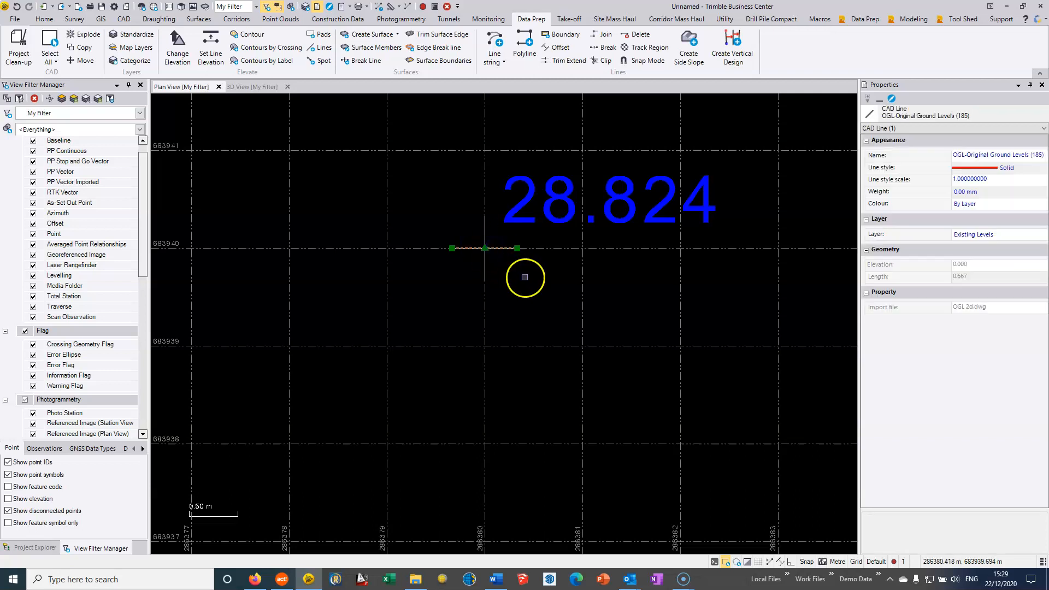
click(528, 279)
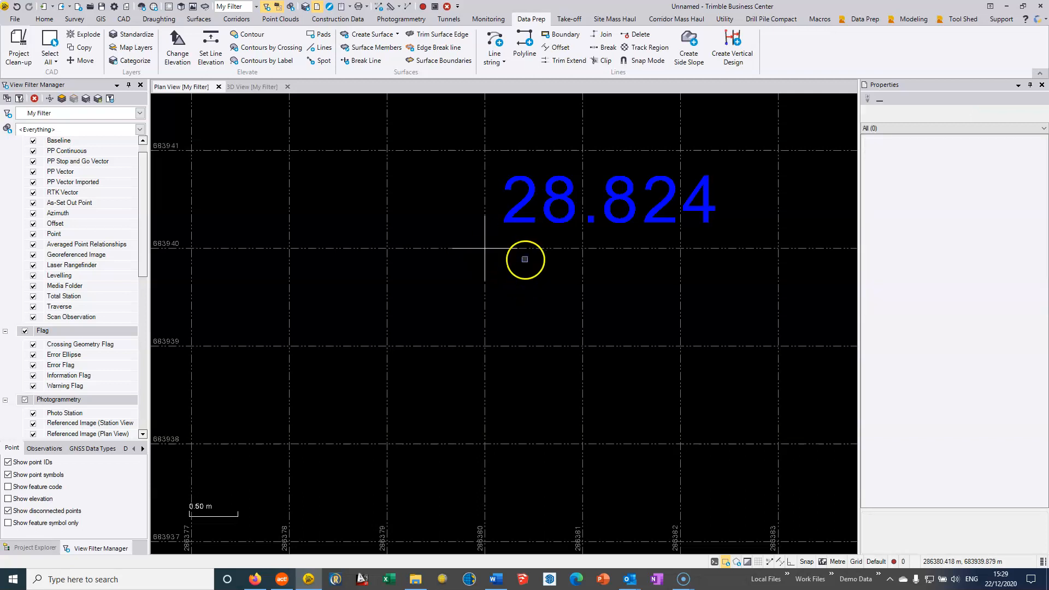
Start creating points from spot elevations, with Line-work cross as the spot indicator and the indicator not part of the elevation label.
scroll(524, 259, down, 15)
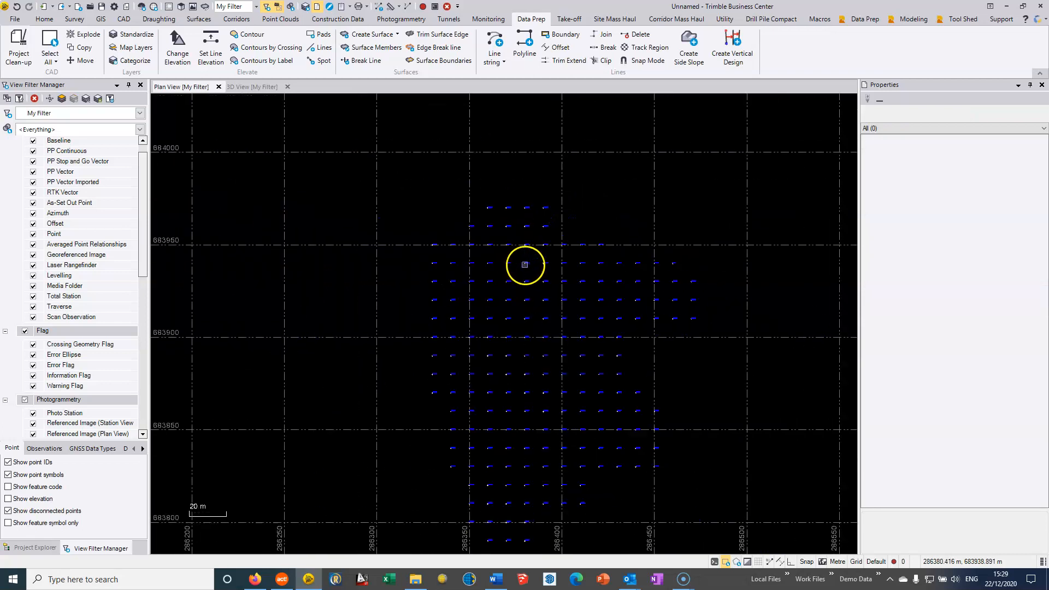
middle_drag(491, 300, 426, 231)
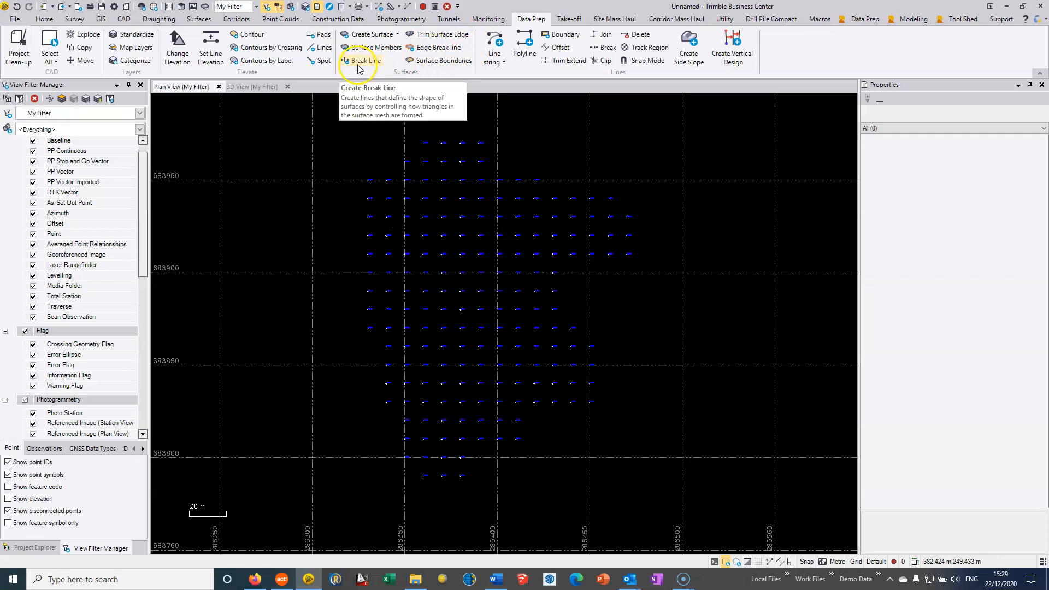
click(324, 62)
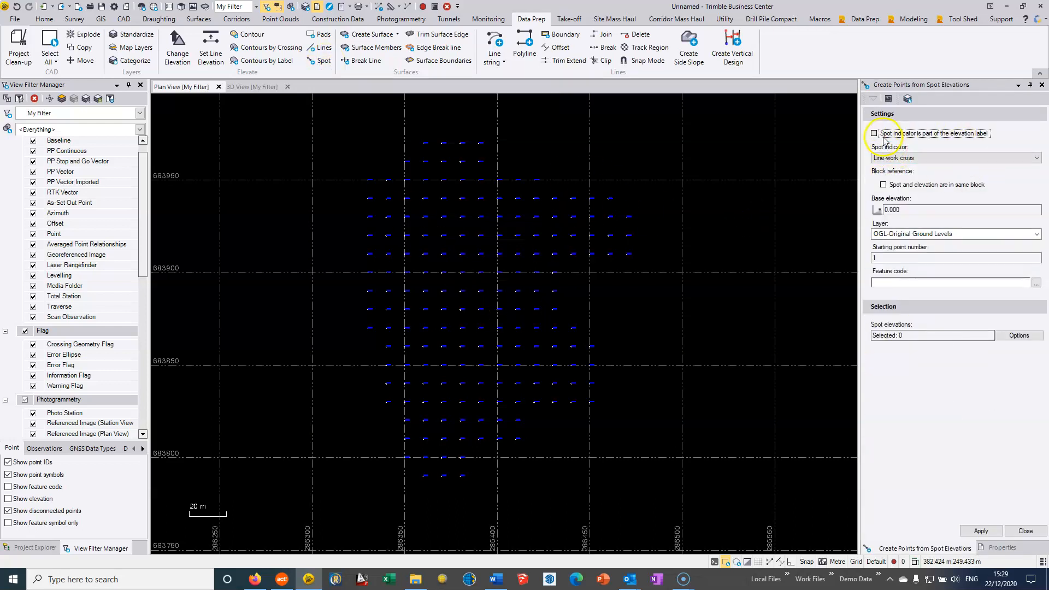
click(909, 134)
click(876, 134)
click(886, 160)
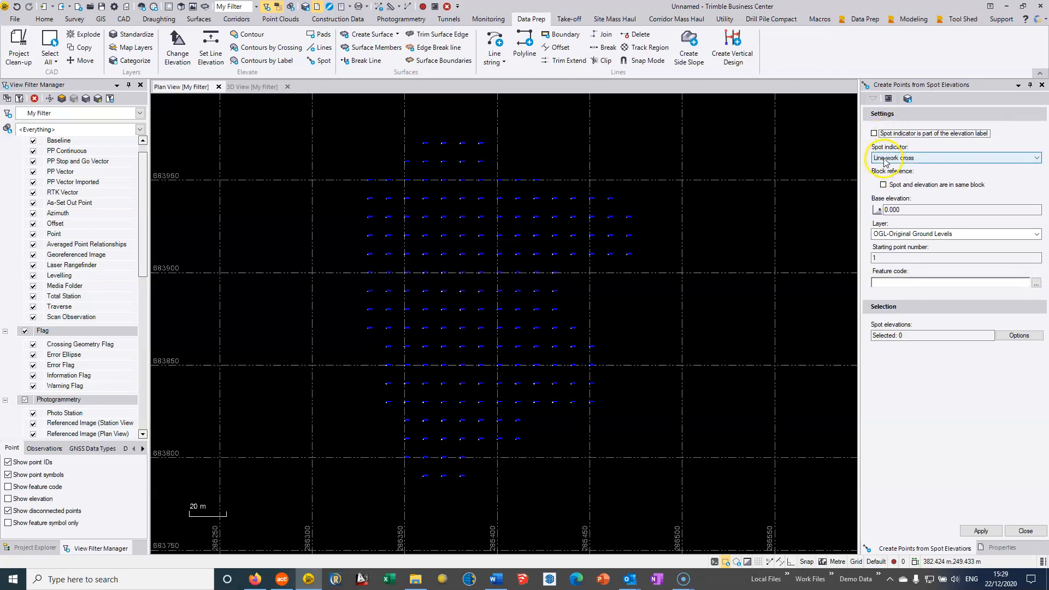
click(886, 159)
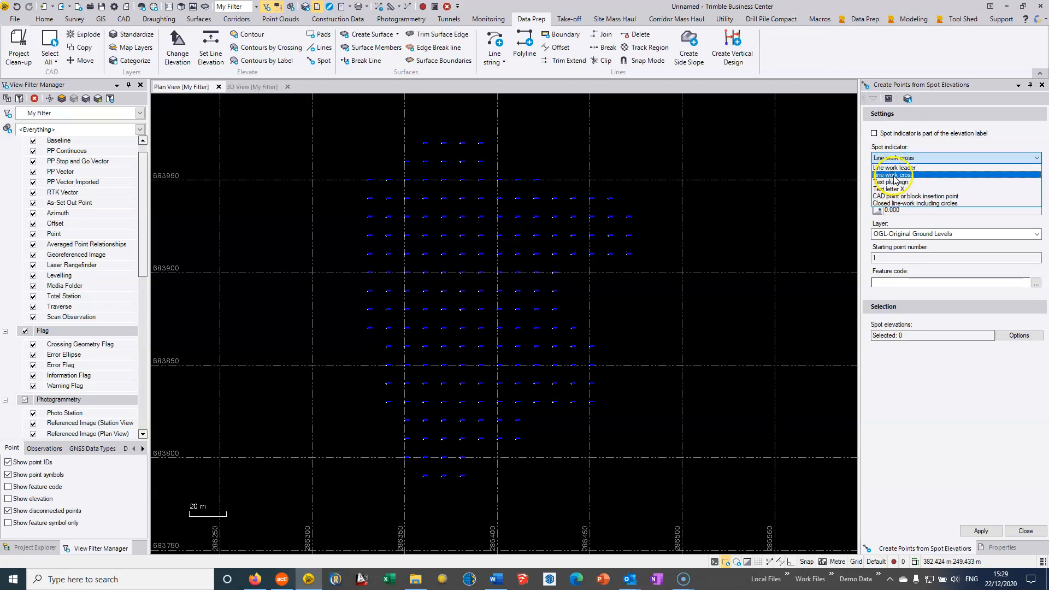
click(893, 175)
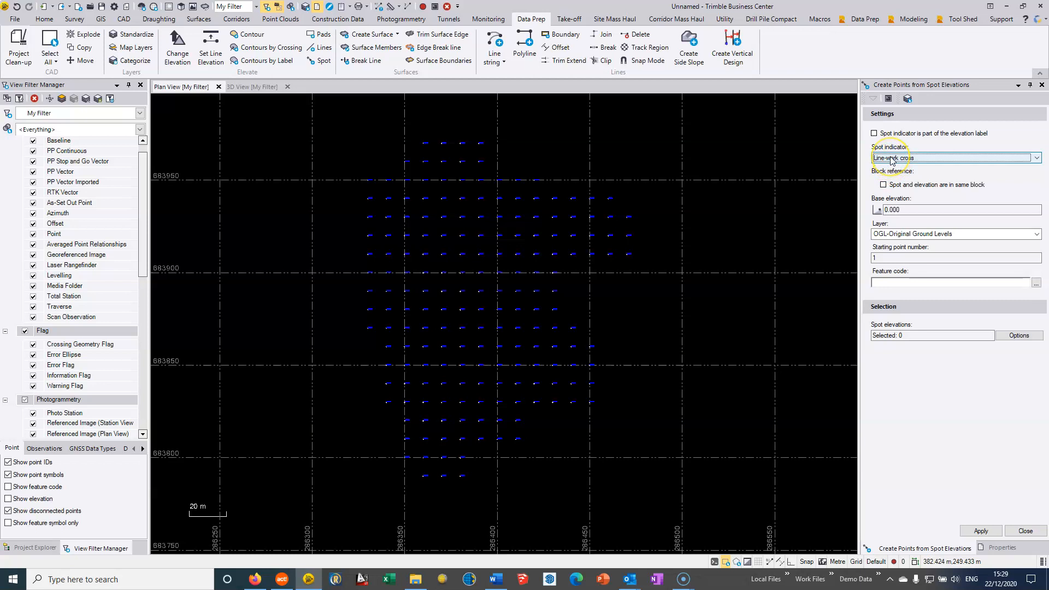
click(890, 156)
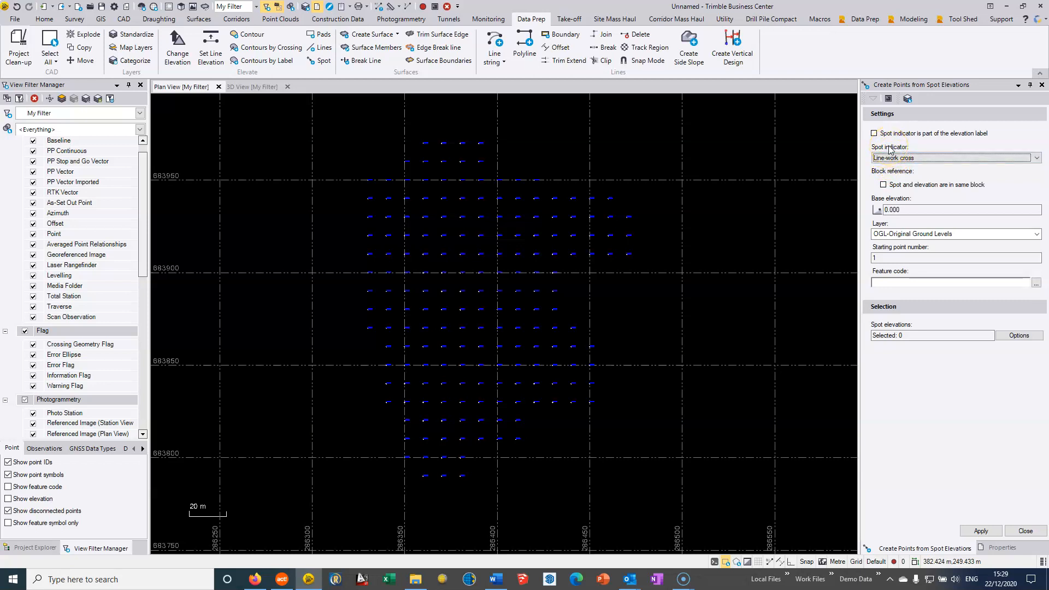
click(896, 173)
click(832, 183)
click(908, 229)
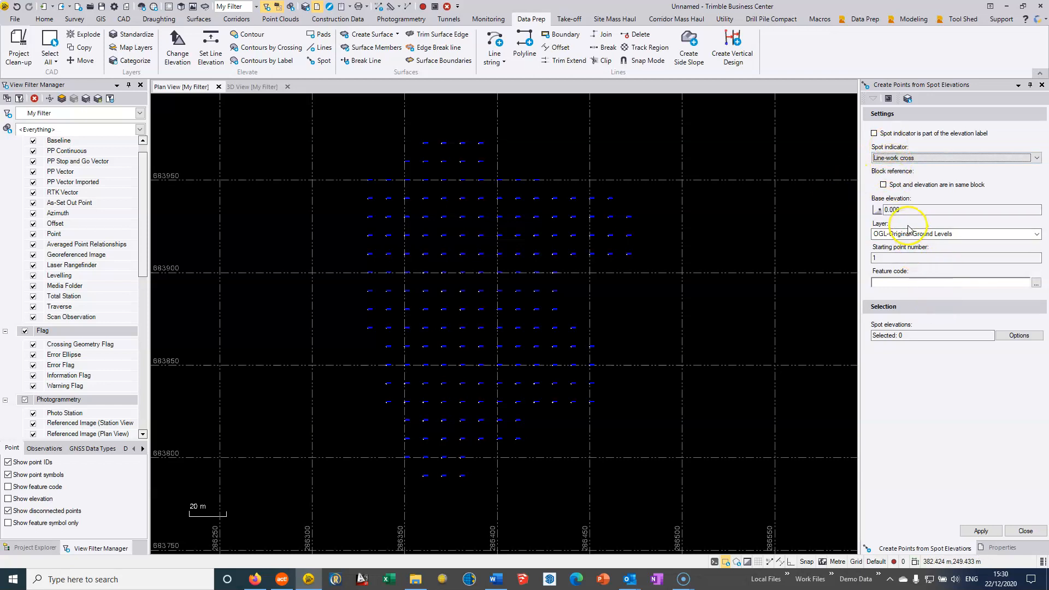
Set the layer for the new points to OGL-Original Ground Levels.
click(956, 234)
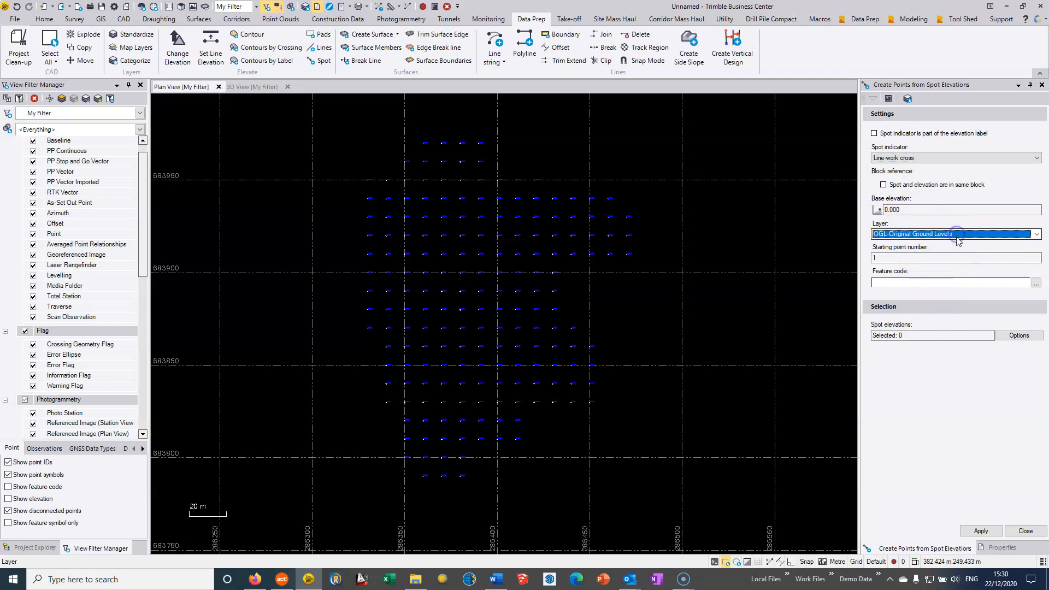
click(1039, 235)
click(939, 272)
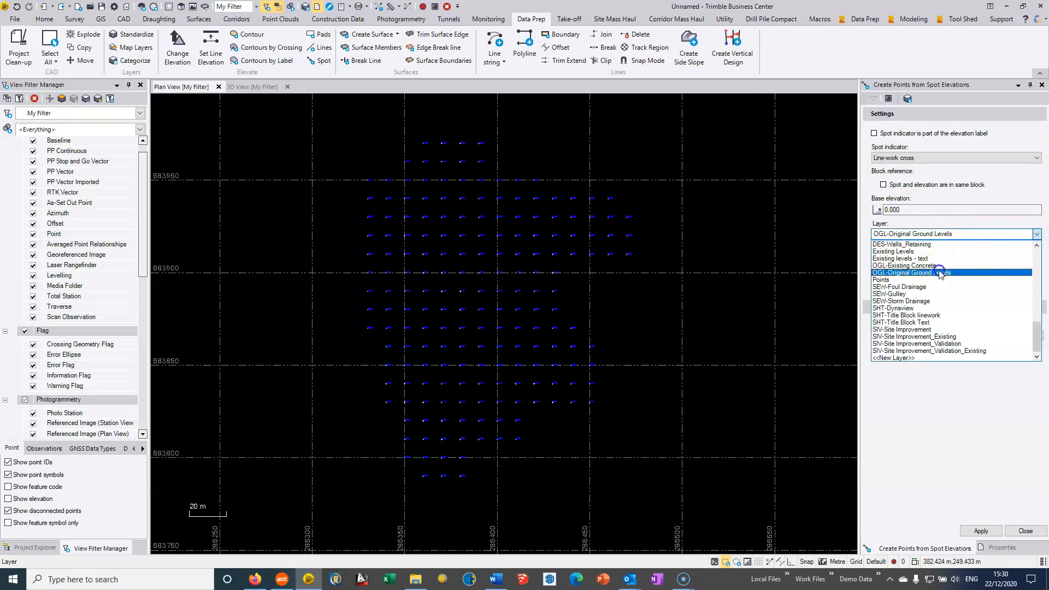
Select all the imported level texts and crosses as spot elevations and create the points from them.
scroll(597, 257, up, 3)
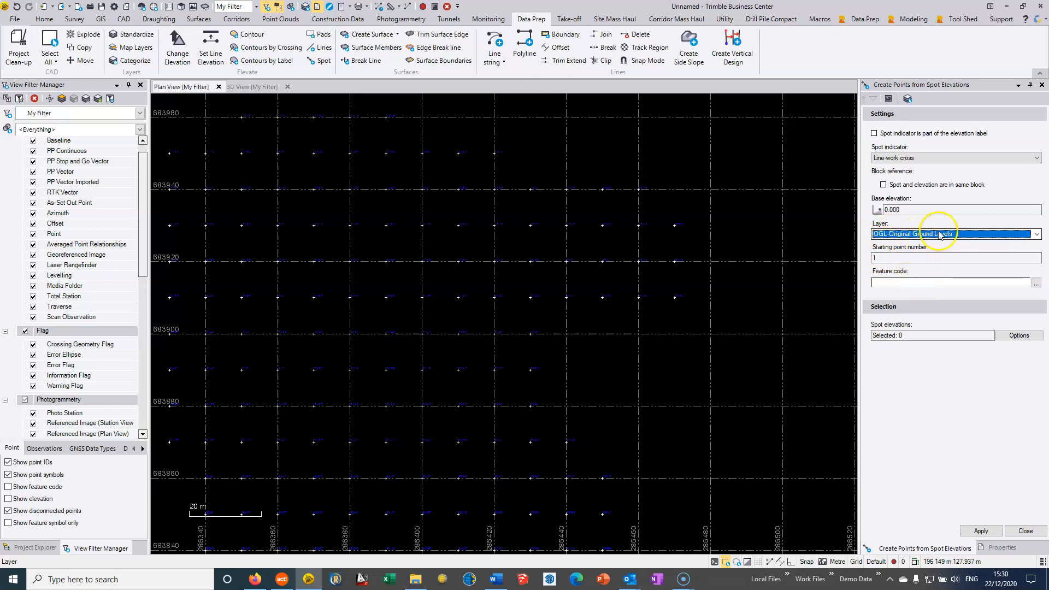
click(926, 334)
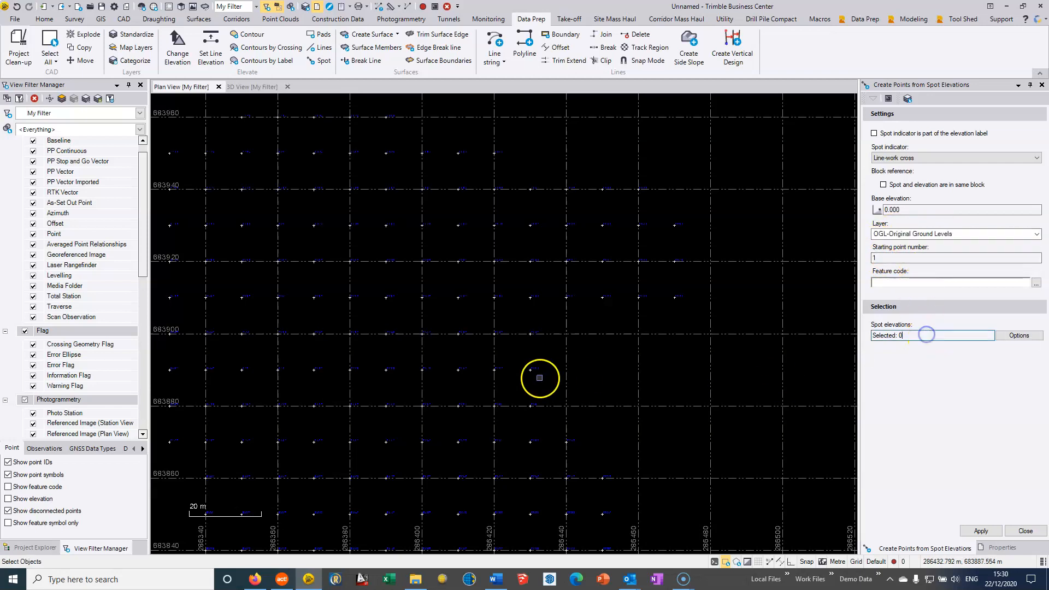
scroll(539, 375, down, 5)
drag(463, 402, 643, 217)
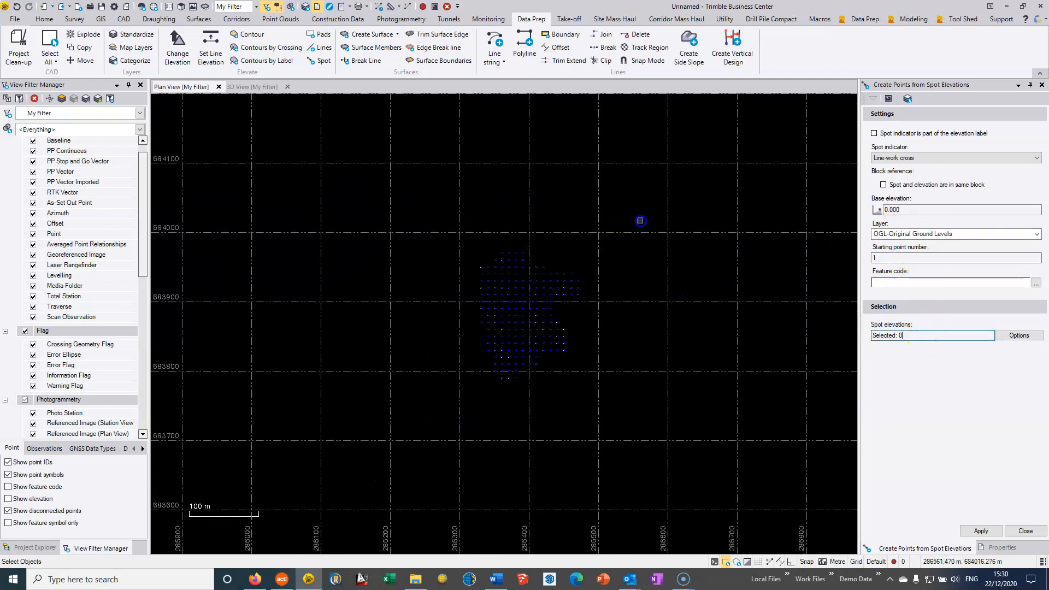
click(981, 532)
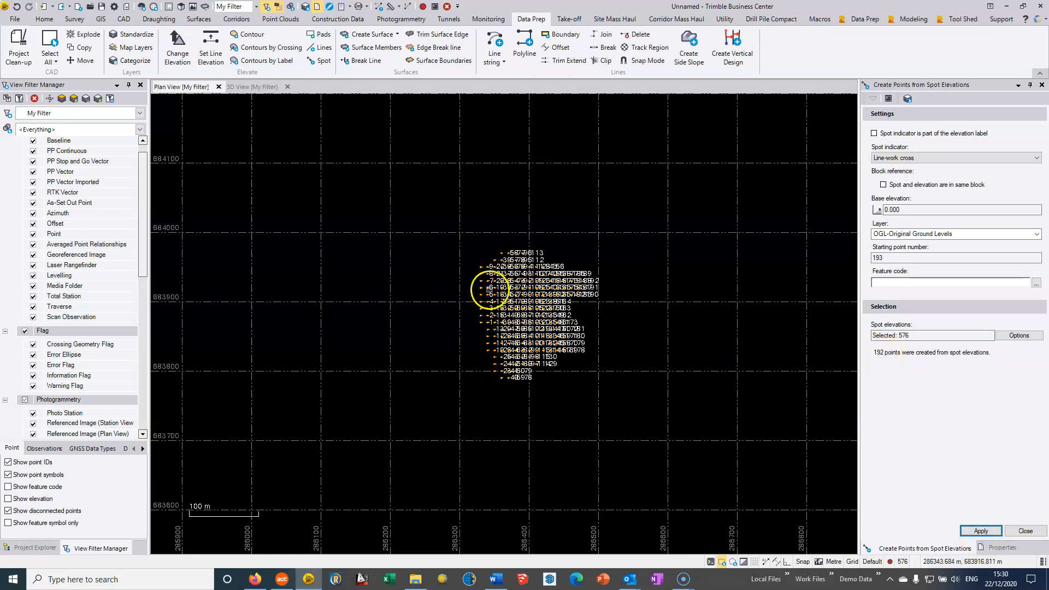
scroll(492, 288, up, 5)
scroll(428, 246, up, 4)
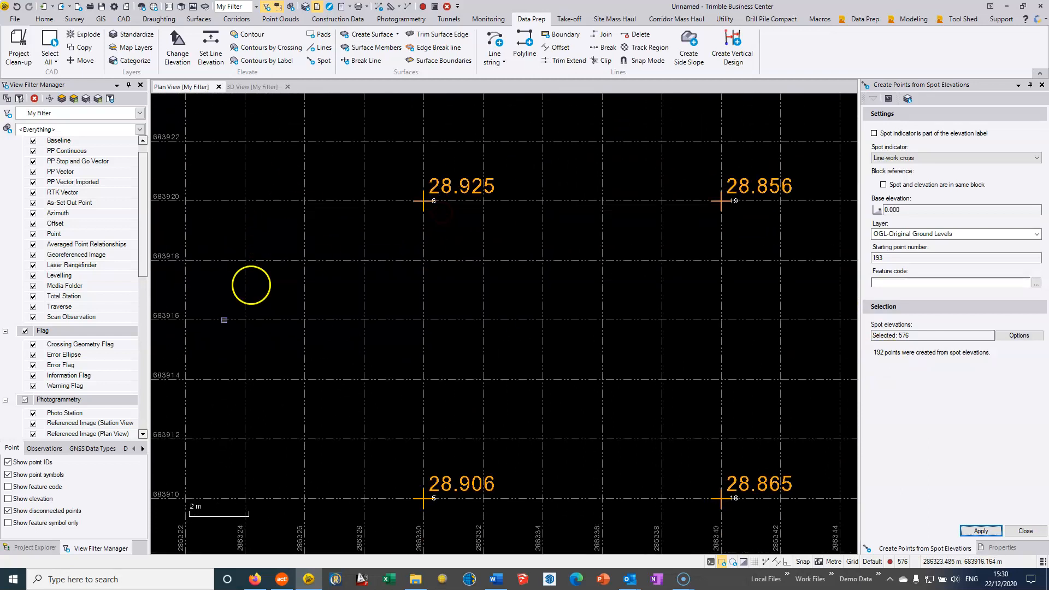
Turn on the elevation labels for points in the view filter's point display options.
drag(141, 247, 137, 425)
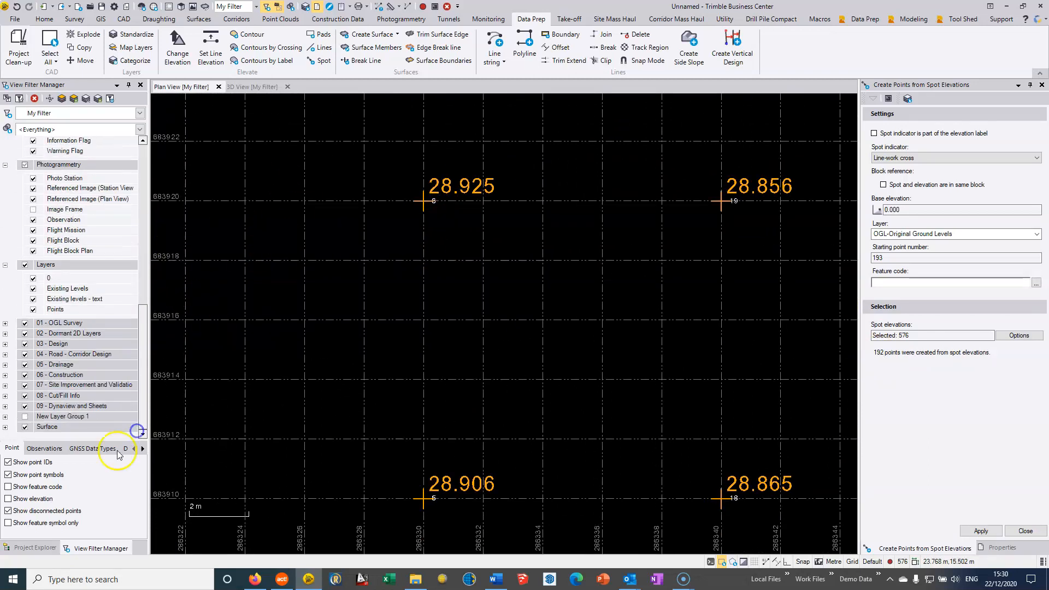
click(9, 499)
scroll(454, 243, up, 3)
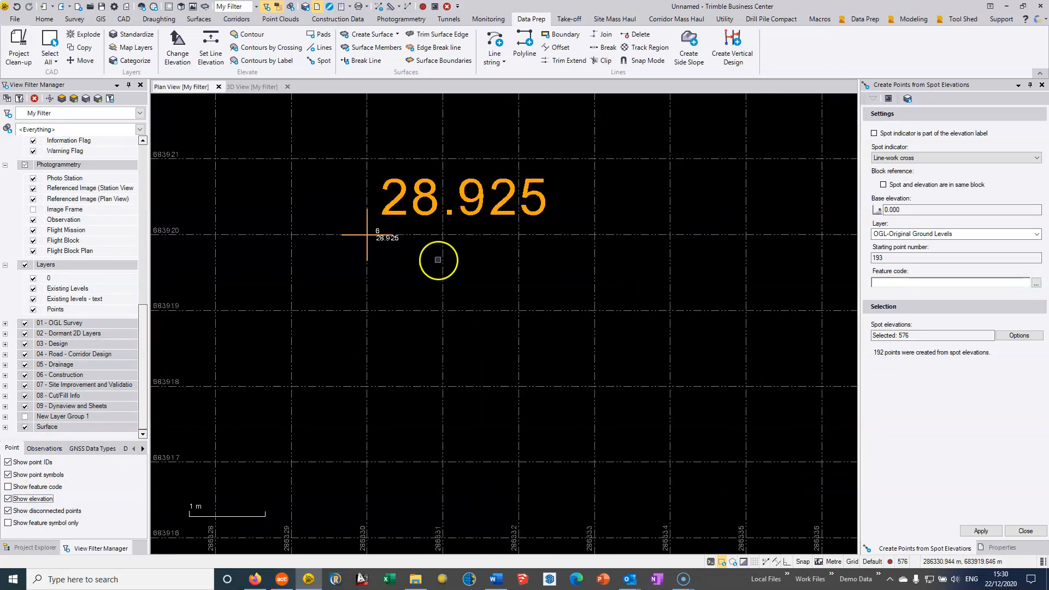
Select the new point at the 28.925 cross, and compare point elevations with the original level texts there and at point 193's neighbouring survey area.
click(438, 260)
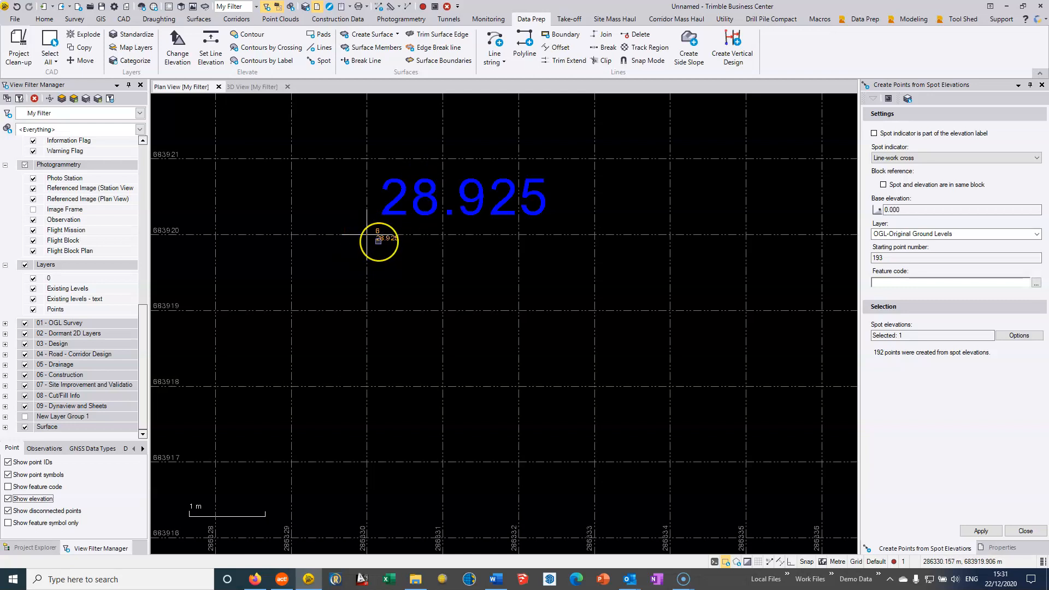
scroll(367, 234, down, 1)
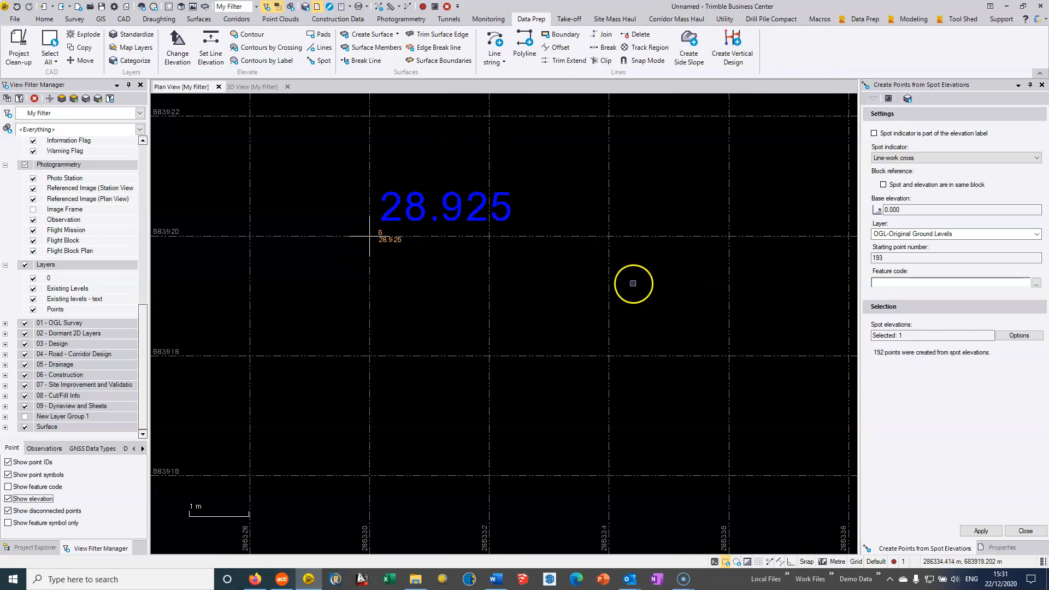
middle_drag(721, 293, 264, 290)
scroll(604, 333, down, 8)
middle_drag(690, 325, 327, 178)
middle_drag(608, 272, 552, 302)
scroll(585, 264, up, 10)
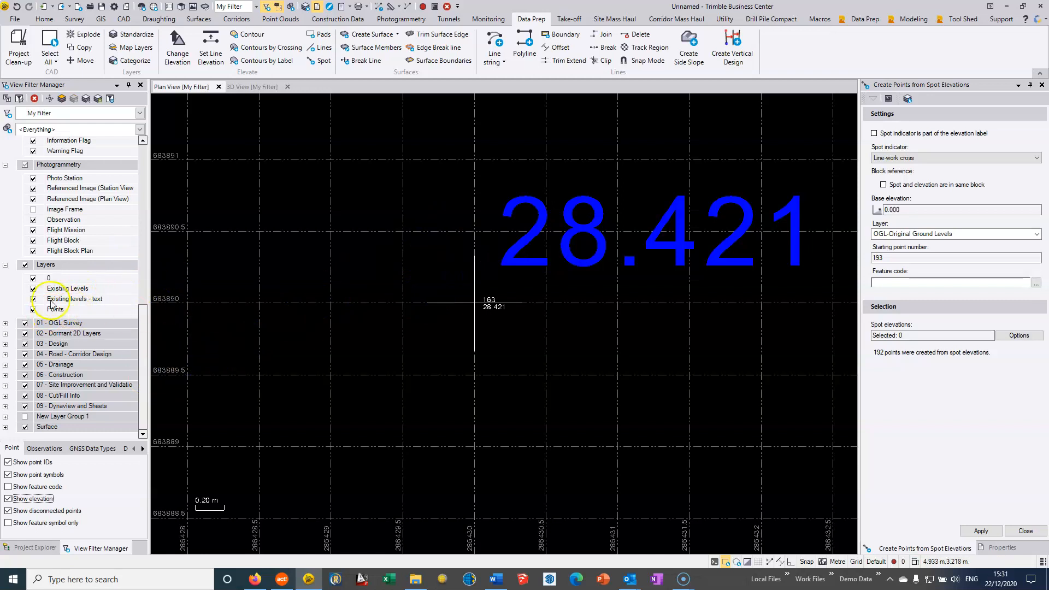
Expand the 01 - OGL Survey layer group and hide the Existing Levels and Existing levels - text layers.
click(5, 324)
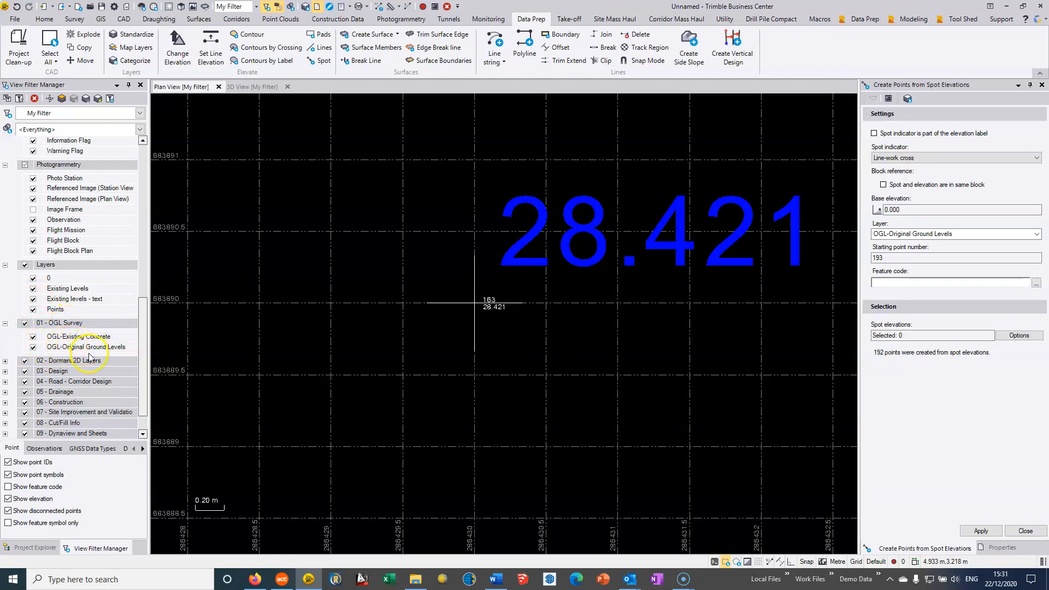
scroll(302, 308, down, 2)
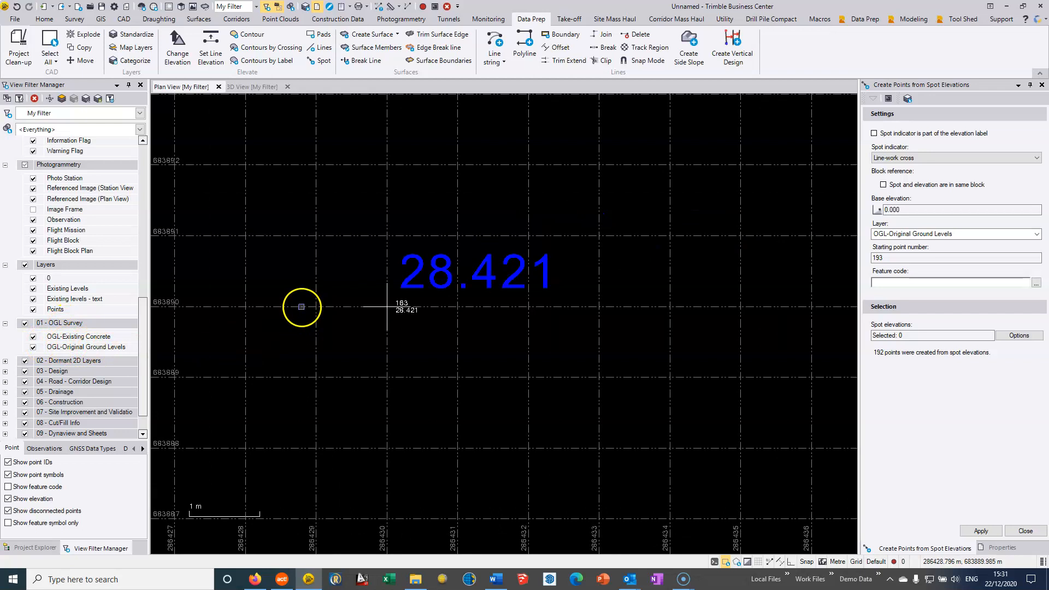
click(33, 299)
scroll(344, 365, down, 3)
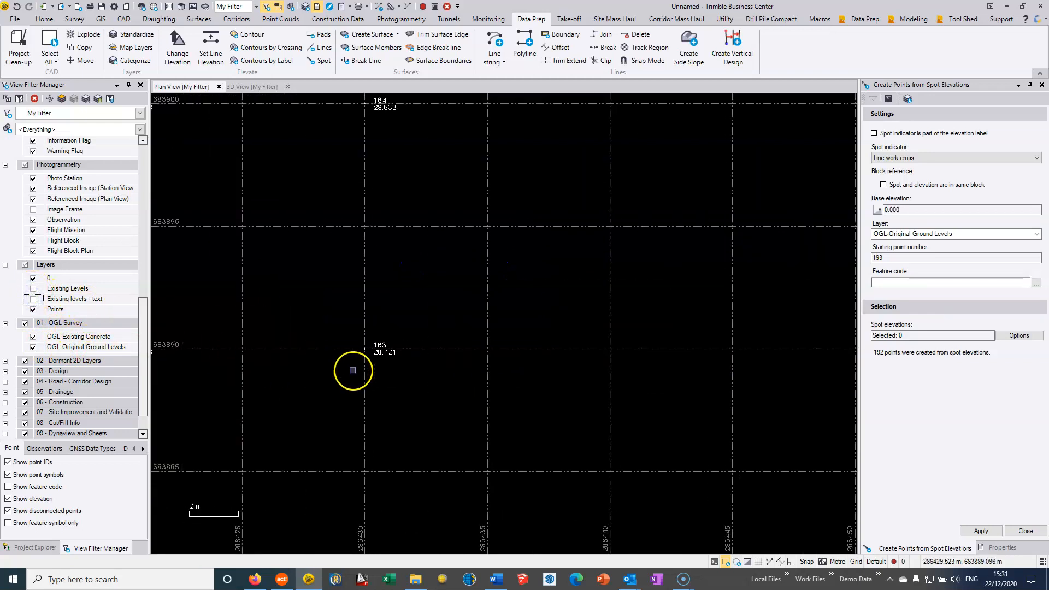
scroll(379, 363, down, 4)
middle_drag(343, 364, 574, 325)
scroll(453, 339, down, 3)
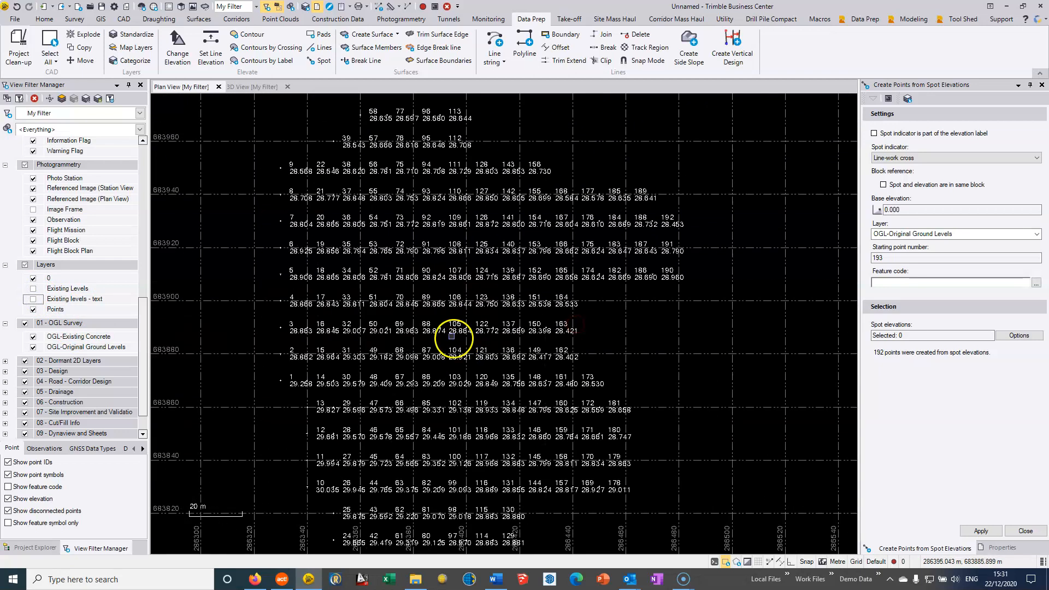
middle_drag(408, 319, 516, 300)
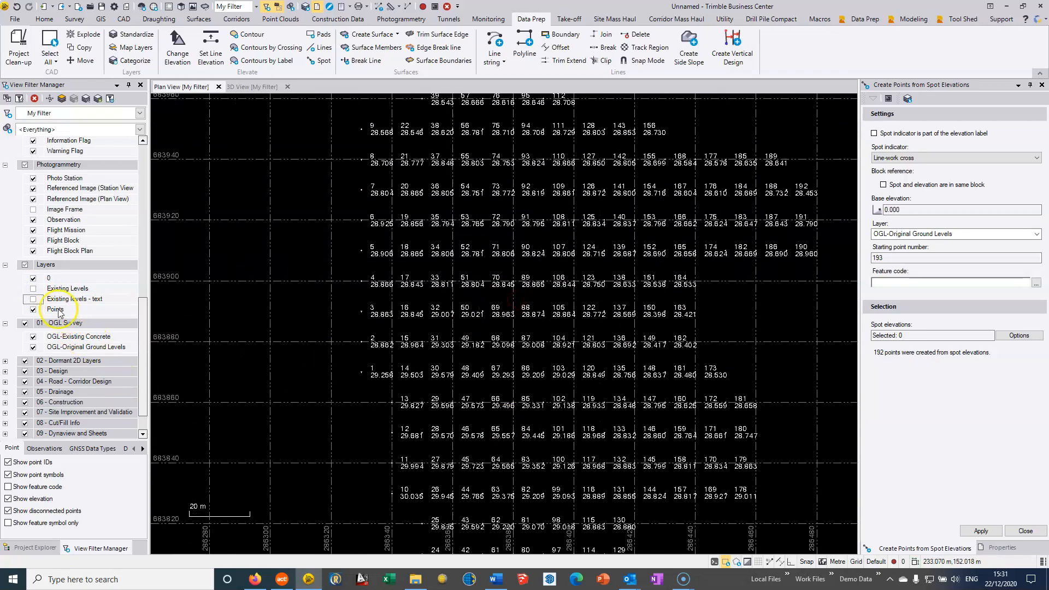
Switch the OGL-Original Ground Levels layer off and back on to check which points it holds.
click(33, 348)
click(33, 347)
middle_drag(332, 296, 334, 281)
scroll(334, 288, down, 2)
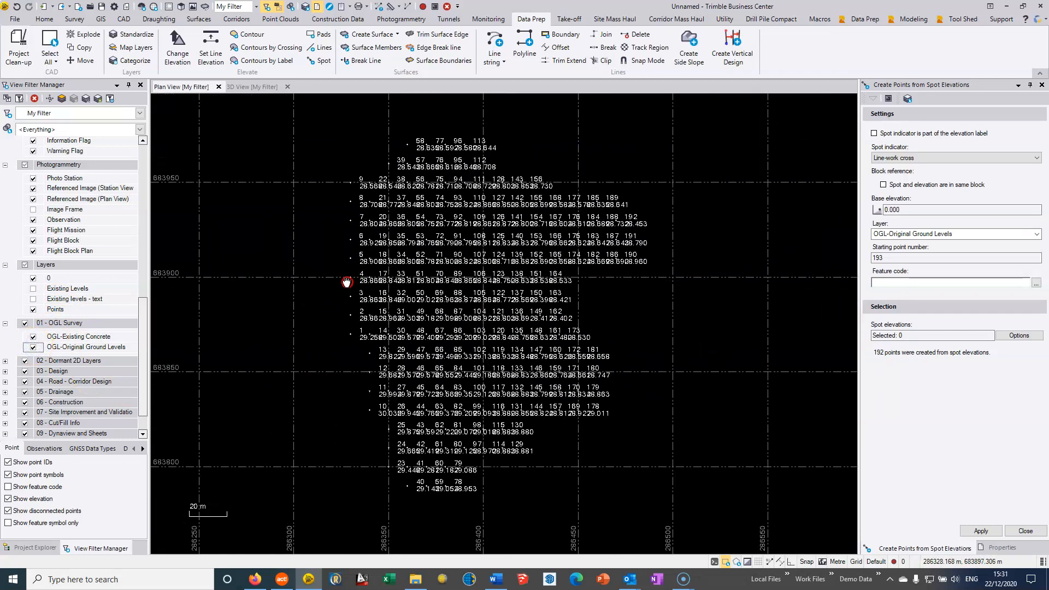